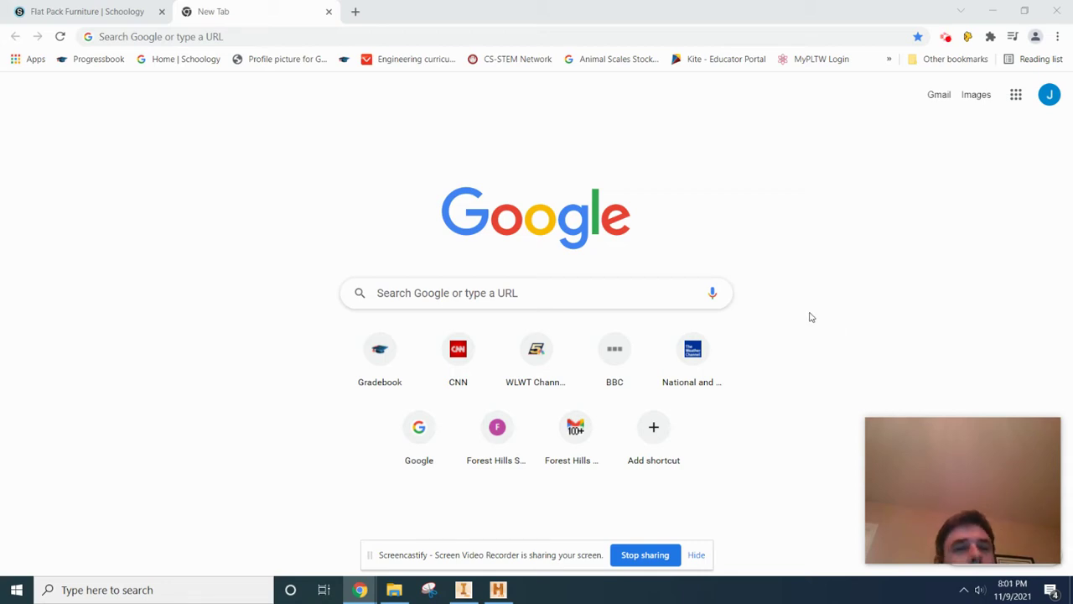
- Look over the initials block CAM model, its posted Coaster JG V2.nc code and the Maslow dev 21 folder
click(463, 590)
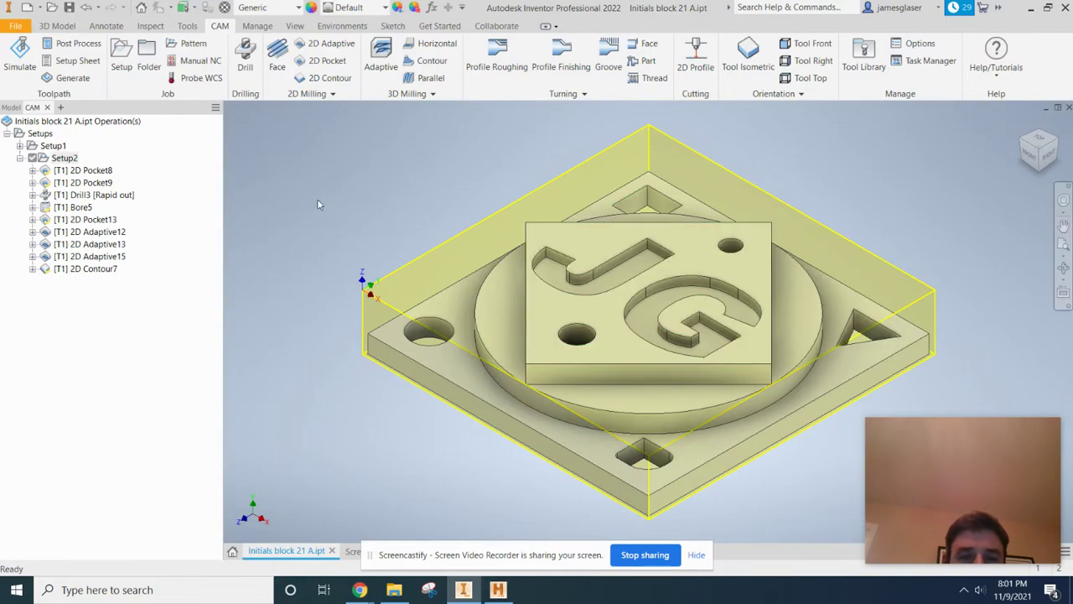
click(498, 590)
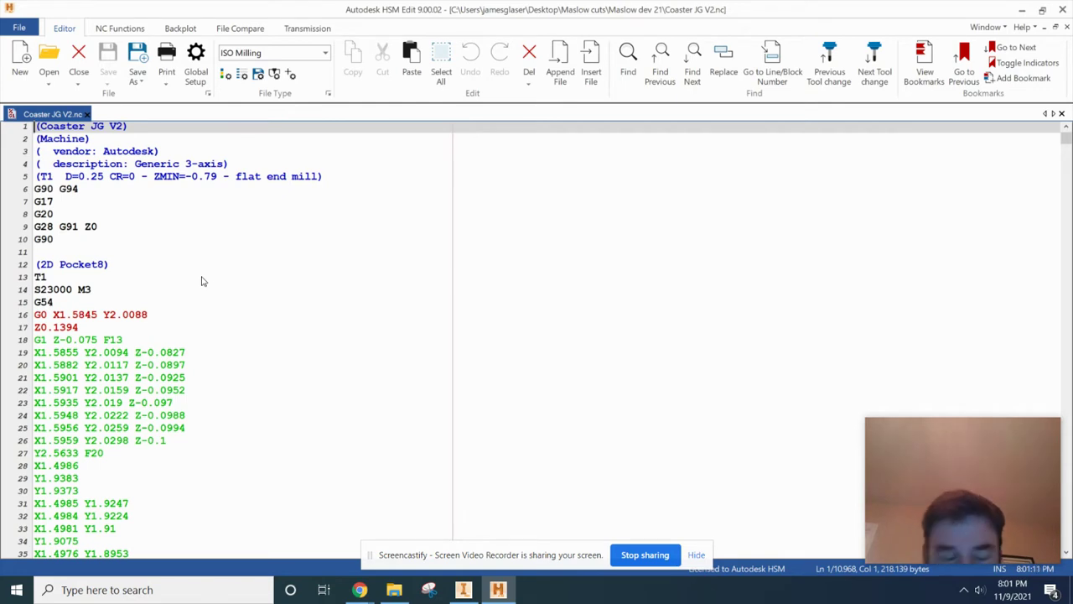
click(397, 589)
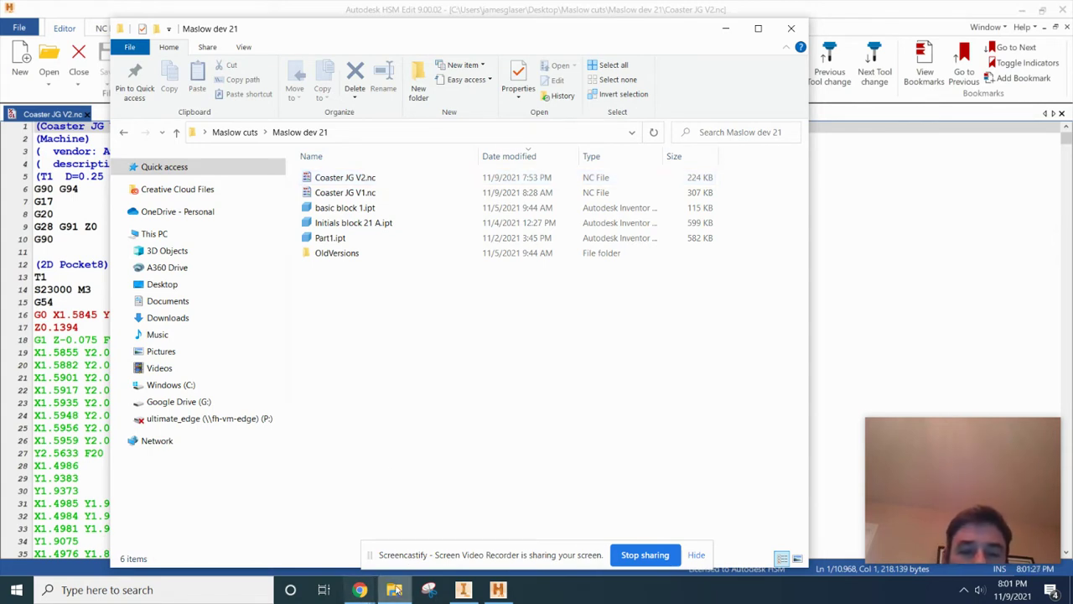
- Switch to Chrome, search Google for "nc viewer" and open the ncviewer.com site
mouse_move(366, 584)
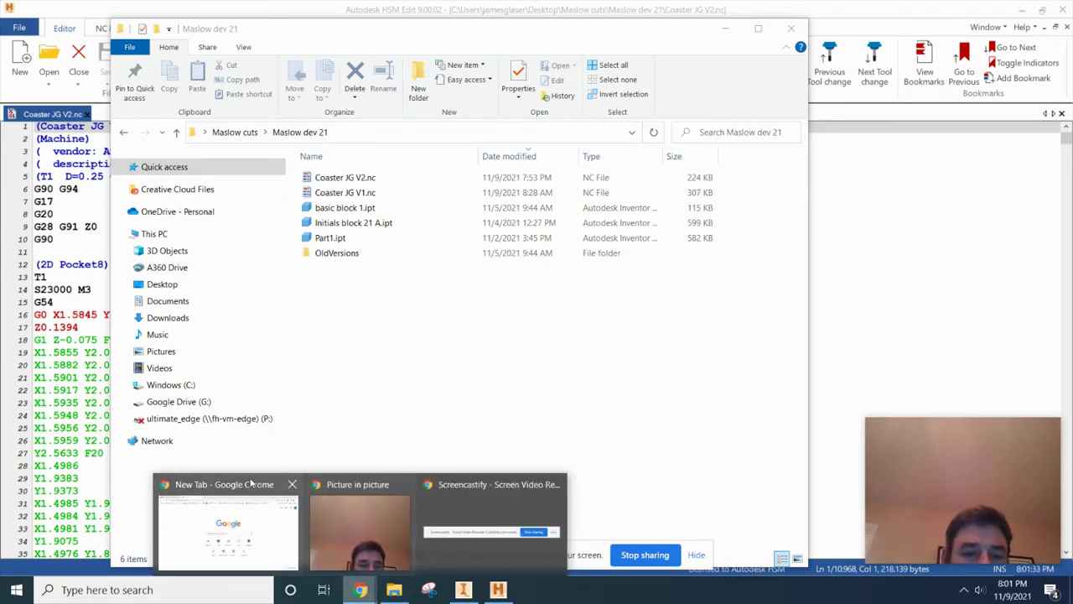
click(250, 485)
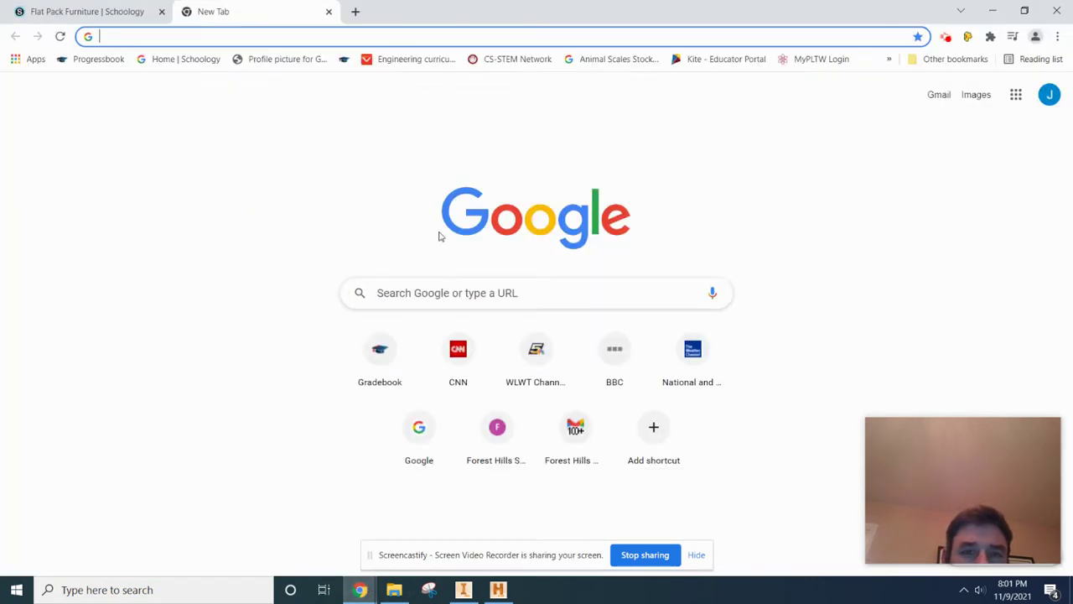
click(435, 285)
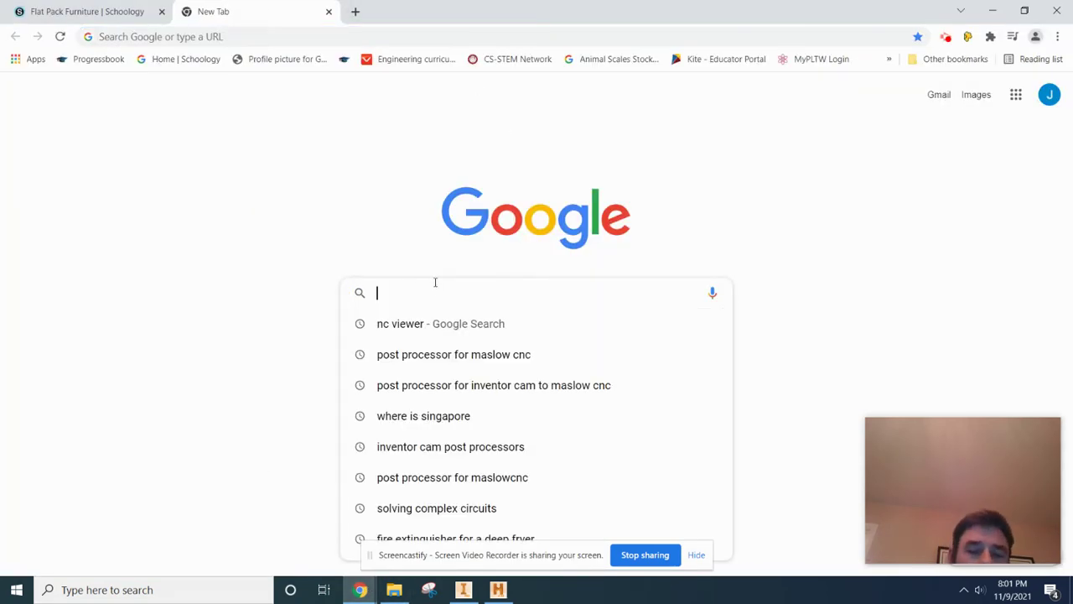
click(437, 332)
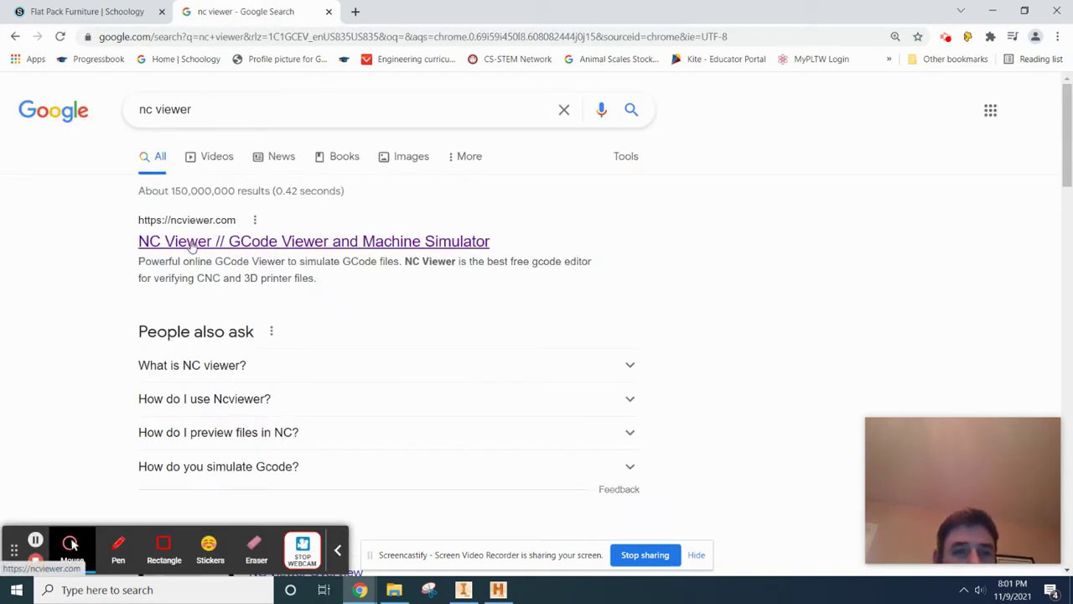
click(193, 243)
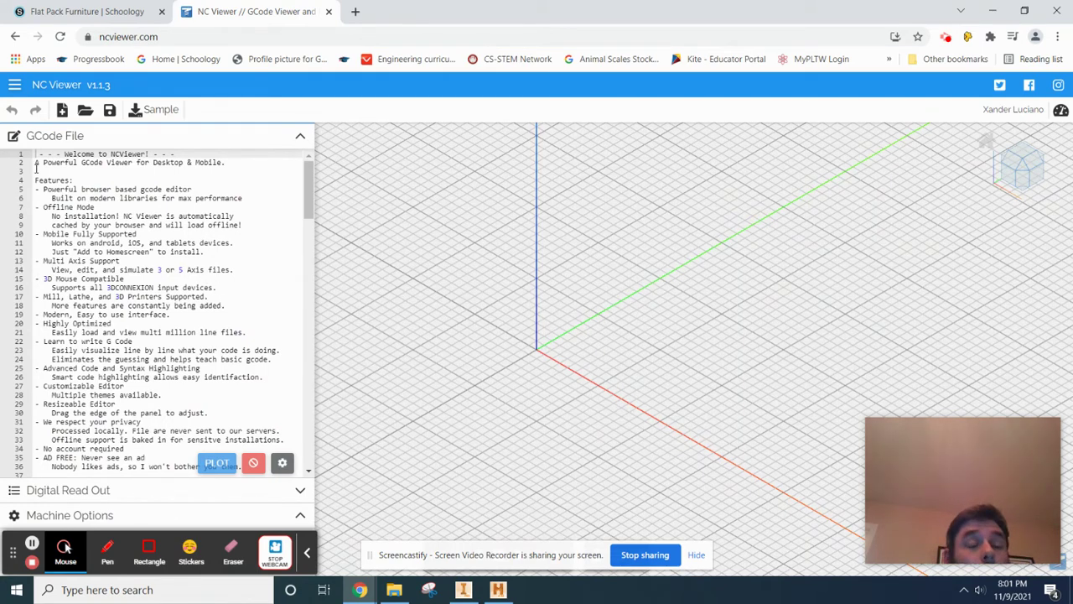
- Load the sample program, and replace it with Coaster JG V2.nc from the Maslow dev 21 folder
click(148, 110)
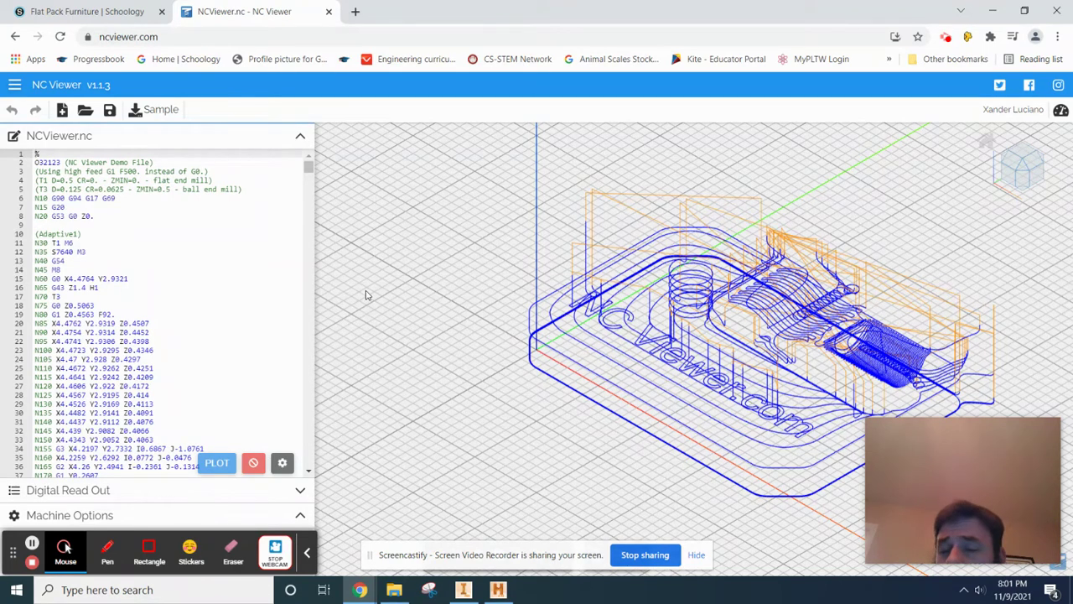
click(85, 113)
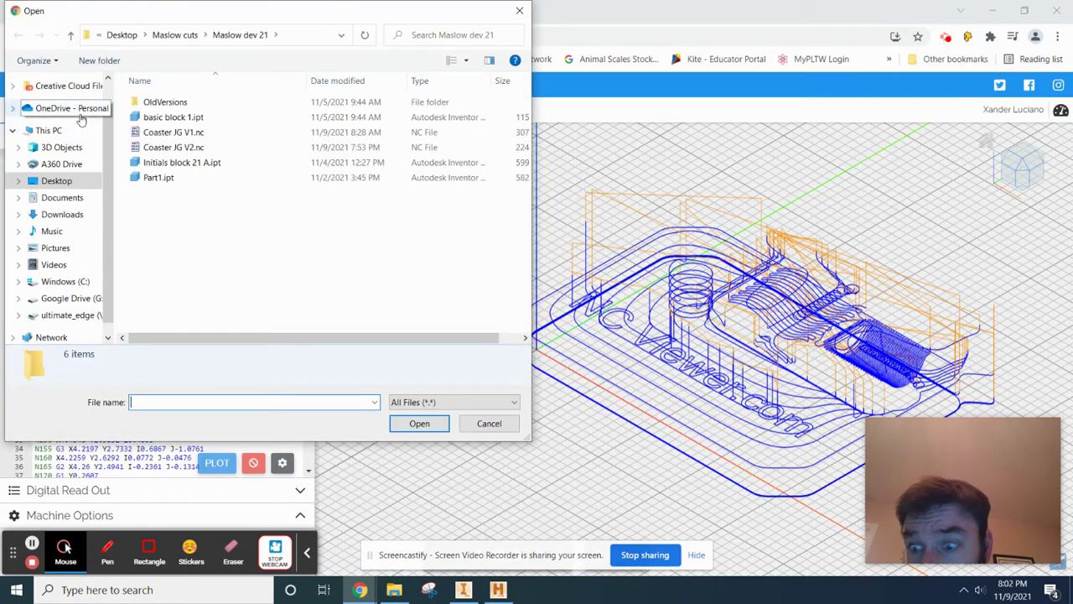
double_click(173, 147)
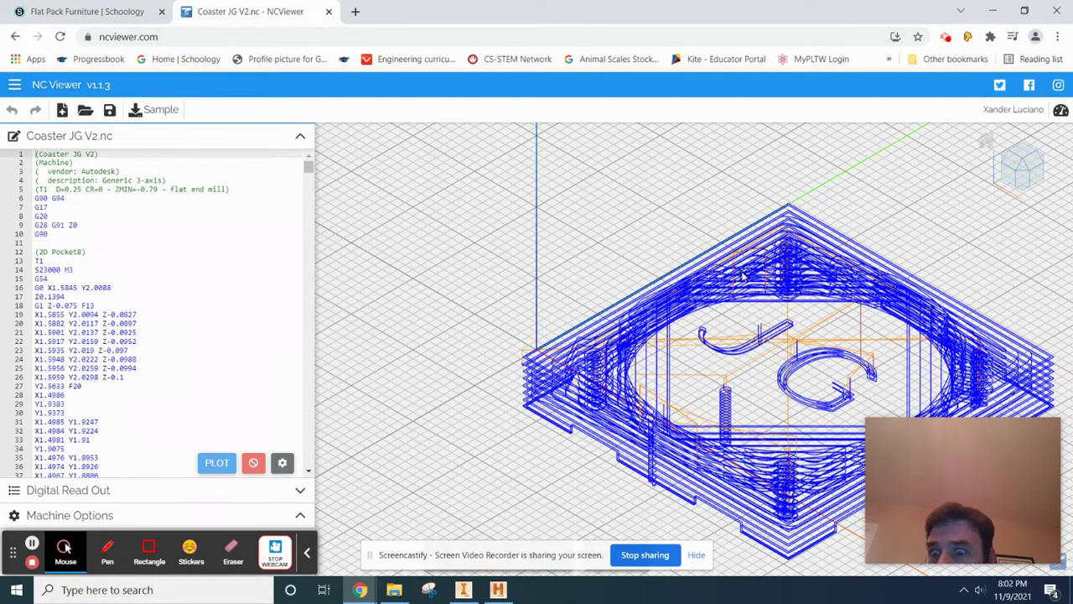
- Hide the screen-sharing notice covering the playback controls and check the mouse assignments for panning, orbiting and zooming the camera
scroll(742, 303, up, 5)
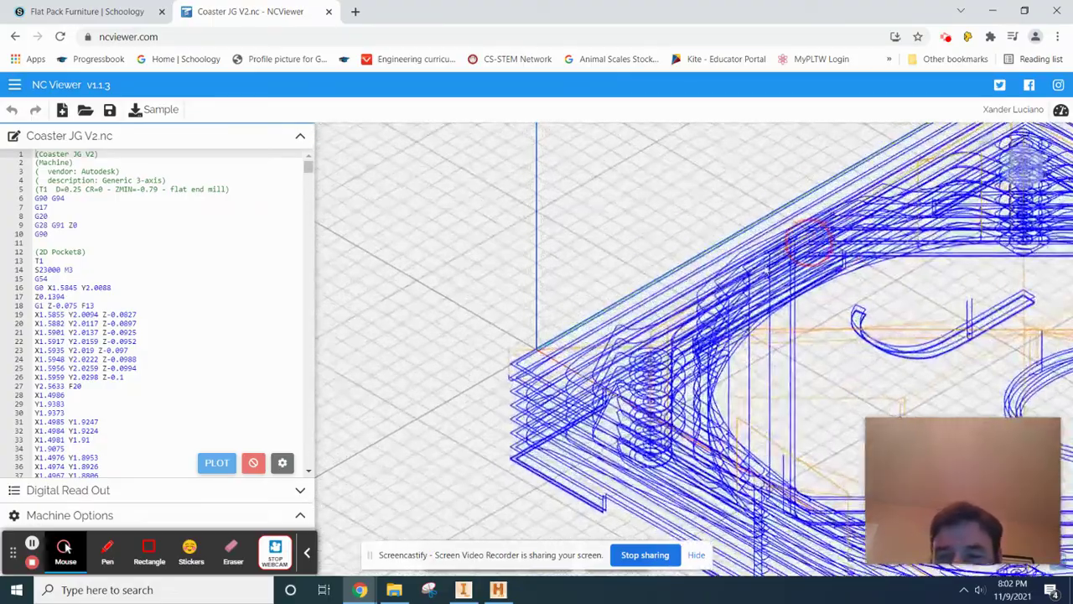
scroll(762, 330, up, 2)
drag(762, 330, 738, 235)
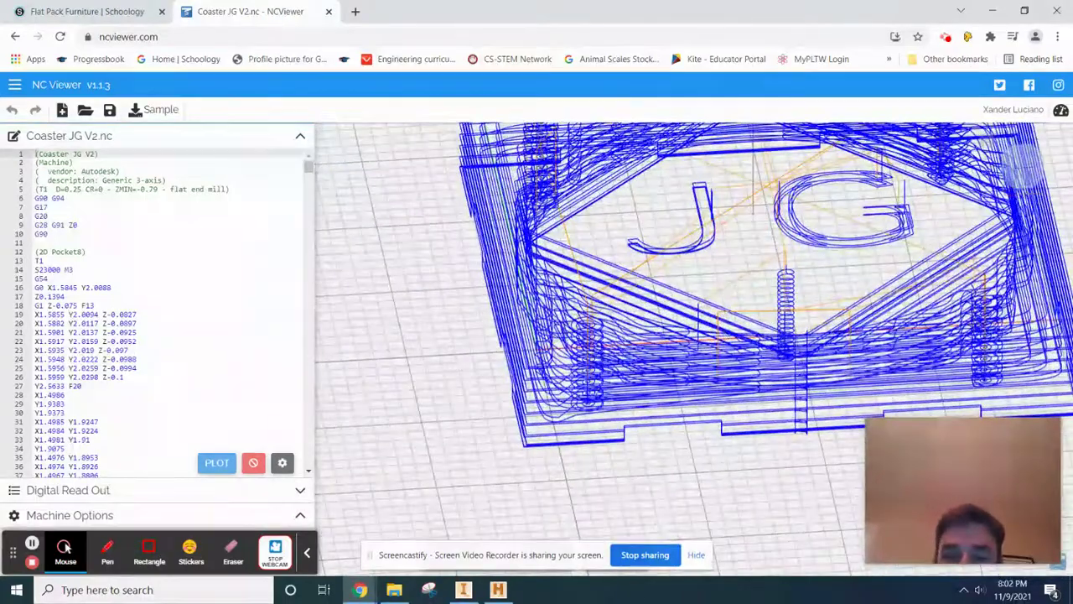
click(697, 557)
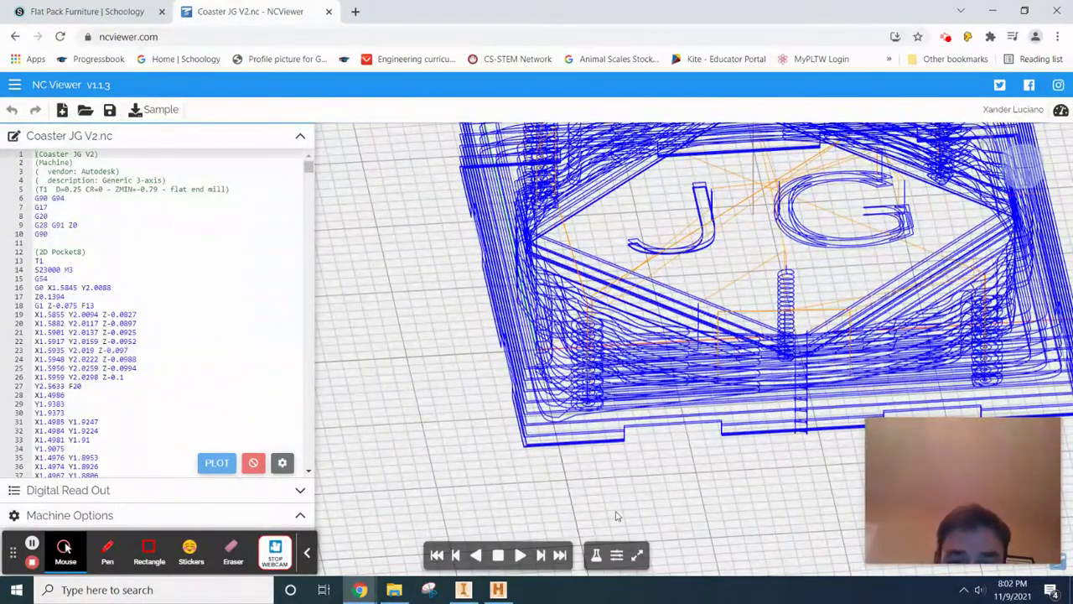
click(598, 556)
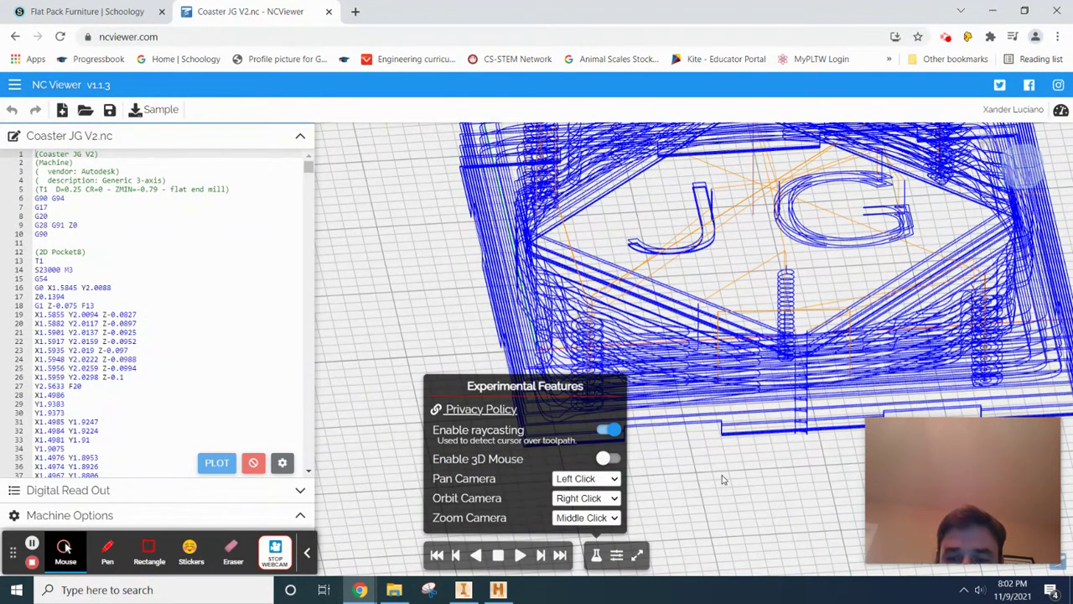
right_drag(723, 480, 669, 280)
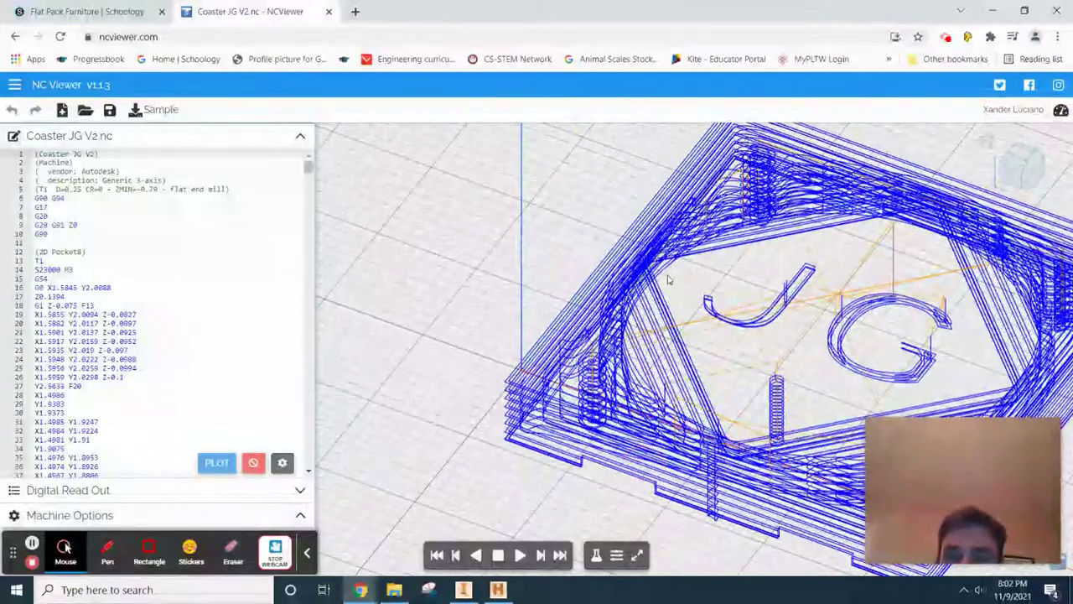
- Examine the whole coaster toolpath from the side and from above, including its position relative to the origin axes
scroll(506, 244, down, 10)
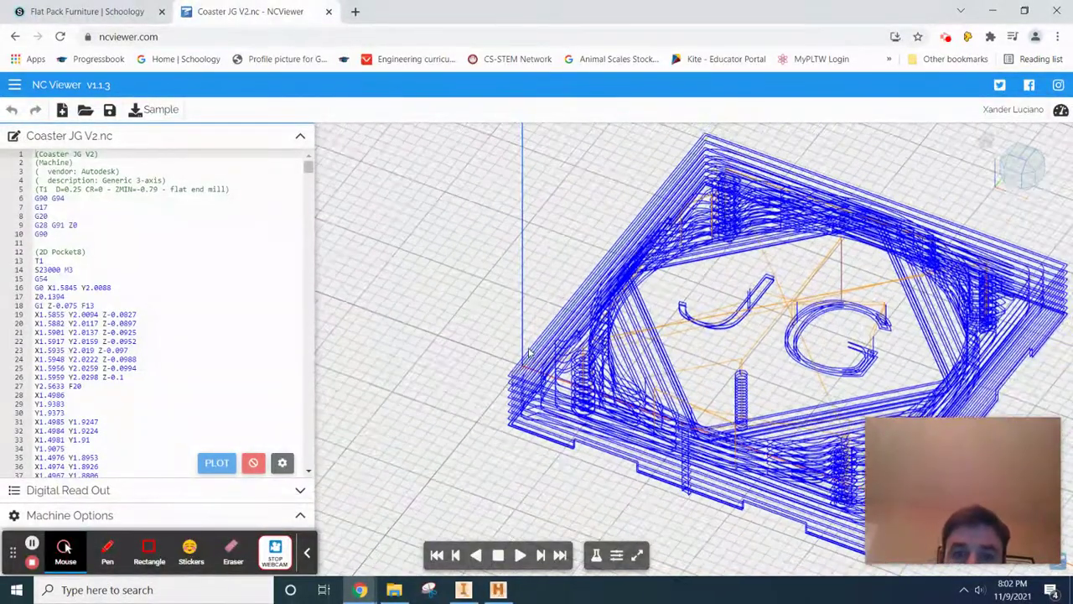
scroll(506, 267, up, 3)
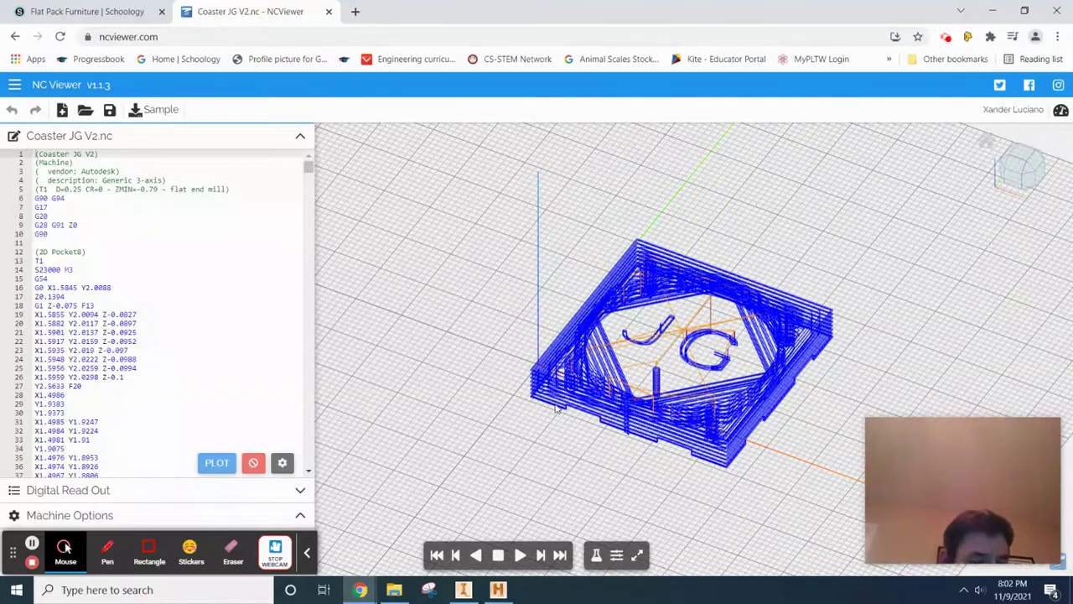
drag(555, 409, 693, 477)
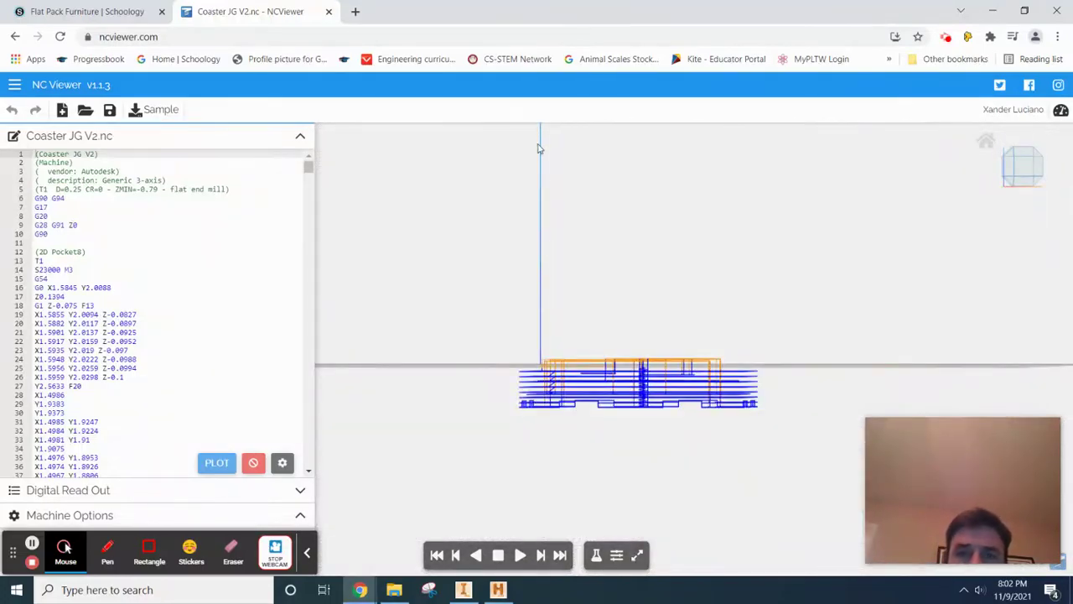
drag(614, 275, 527, 174)
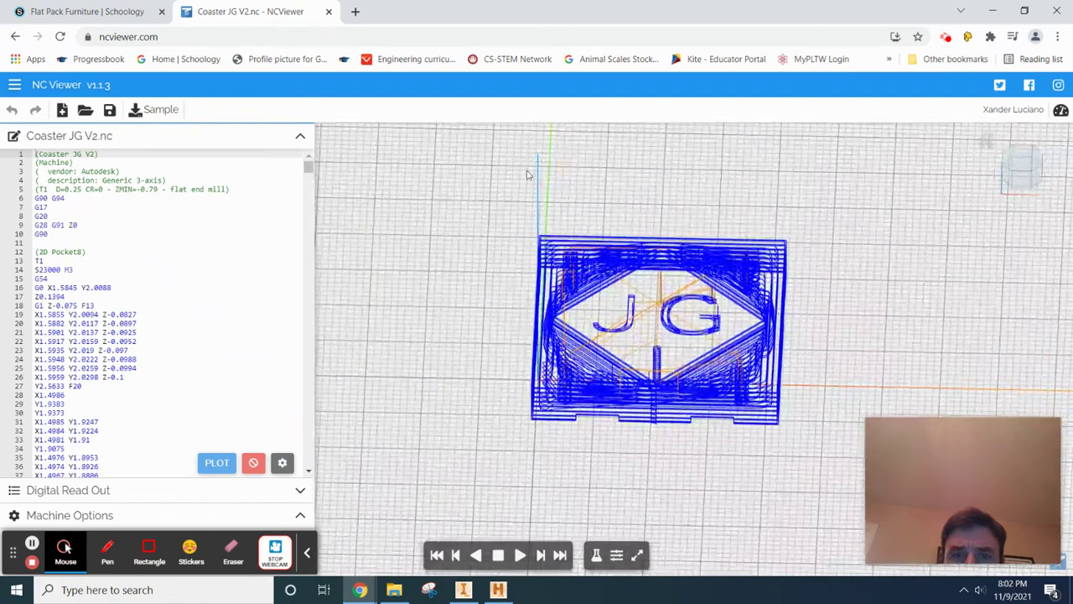
- Play the toolpath simulation and watch the tool cut the J pocket from side, top and angled views
click(519, 556)
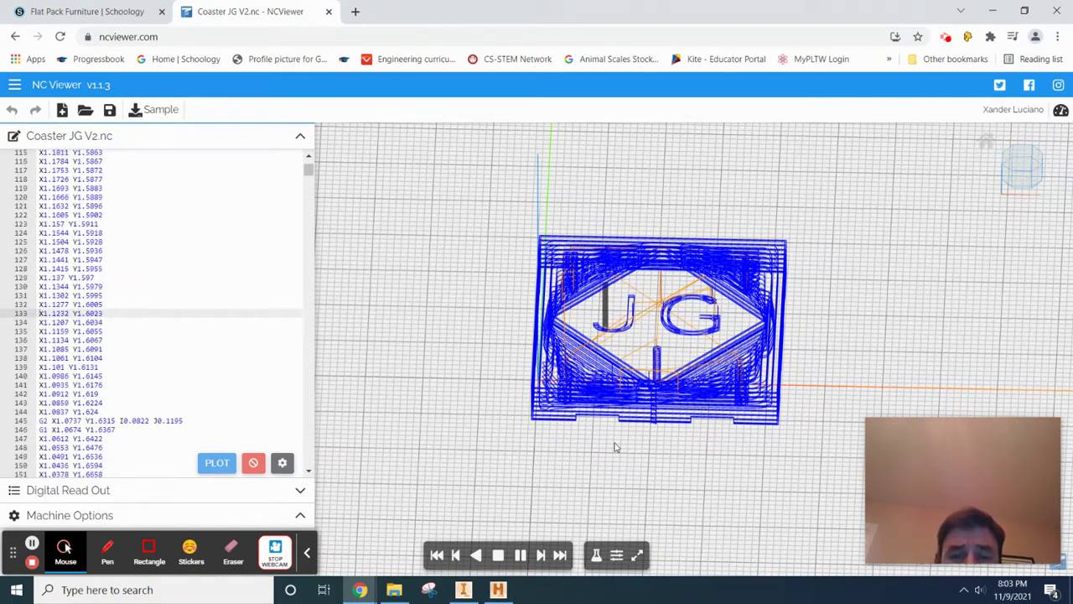
mouse_move(693, 477)
mouse_down()
mouse_move(695, 448)
mouse_move(704, 470)
mouse_up()
scroll(637, 318, up, 6)
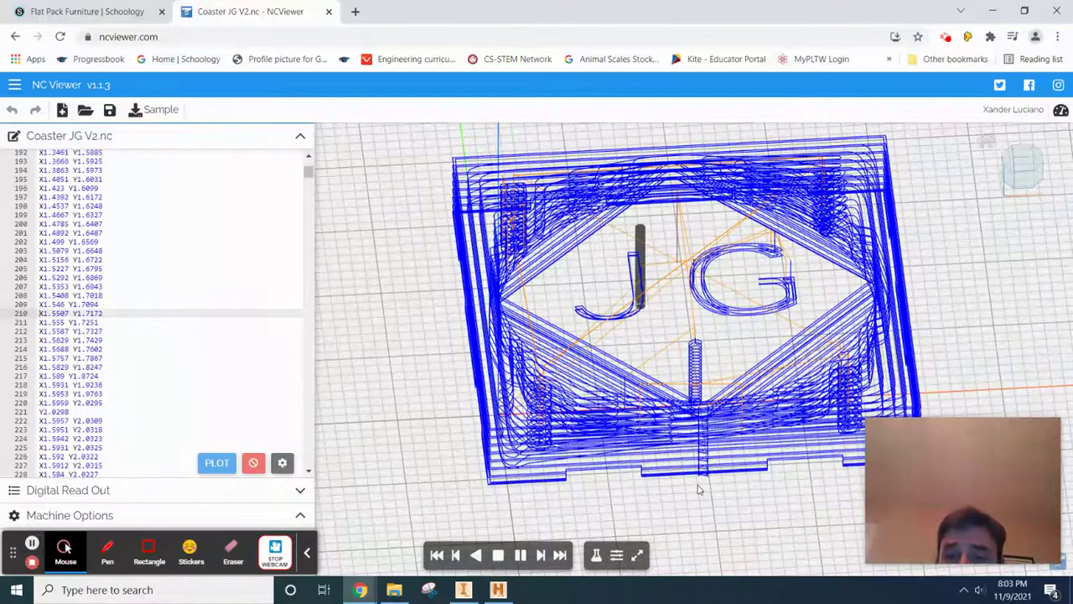
drag(699, 488, 694, 446)
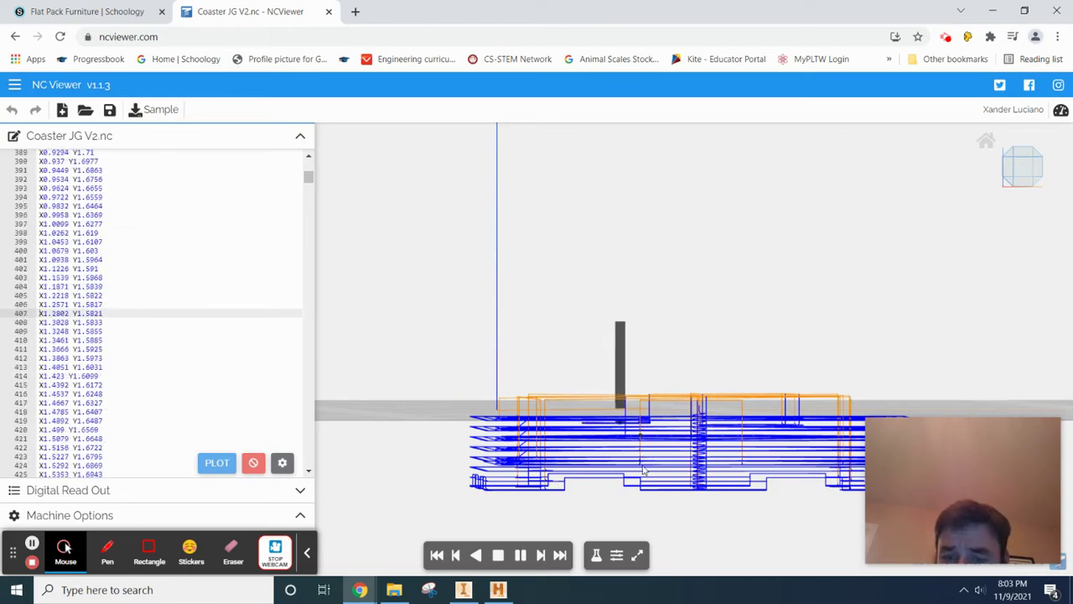
drag(729, 340, 719, 373)
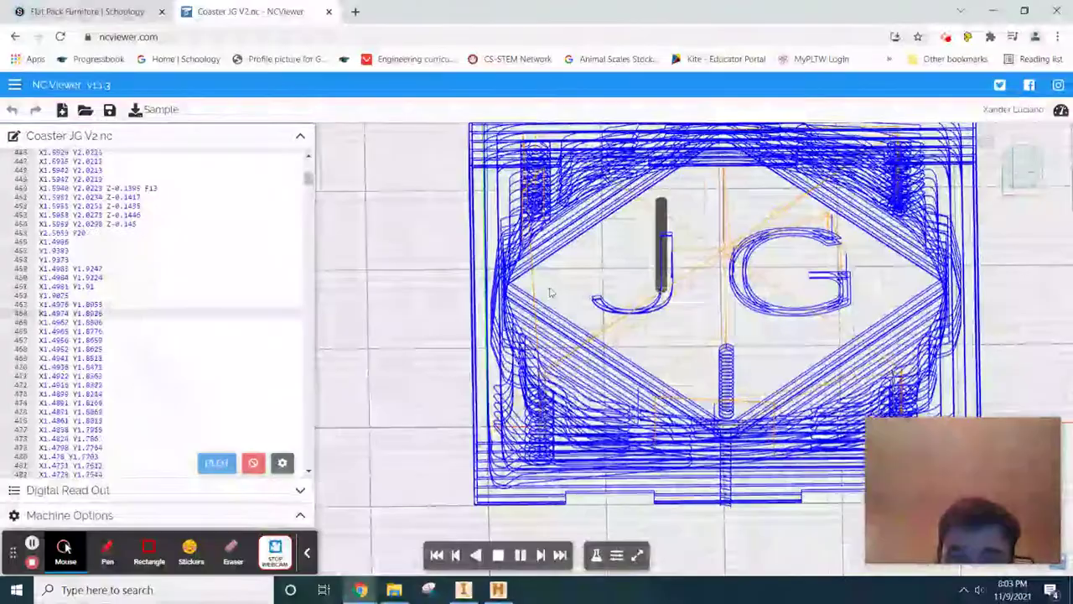
drag(583, 289, 620, 353)
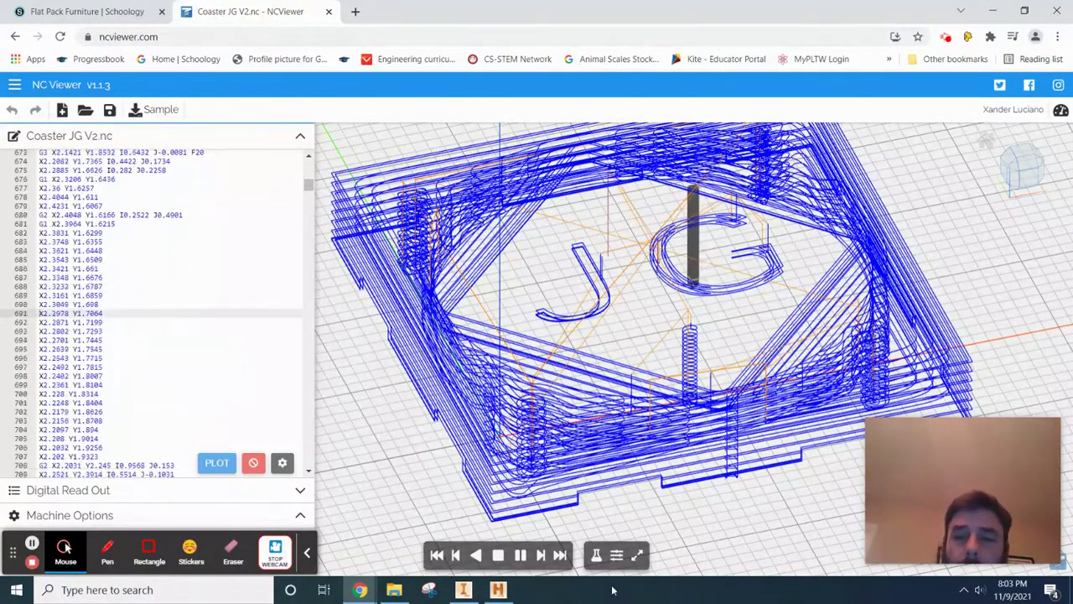
- Follow the running simulation from low and raised angles, and fast-forward it to the outer cuts
drag(717, 539, 691, 520)
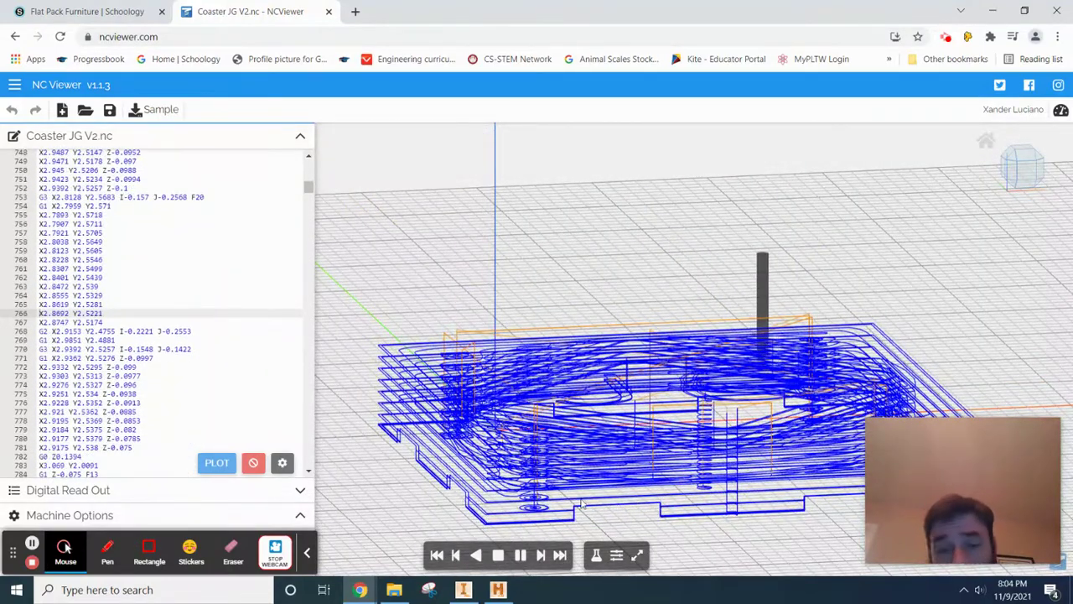
scroll(790, 502, down, 2)
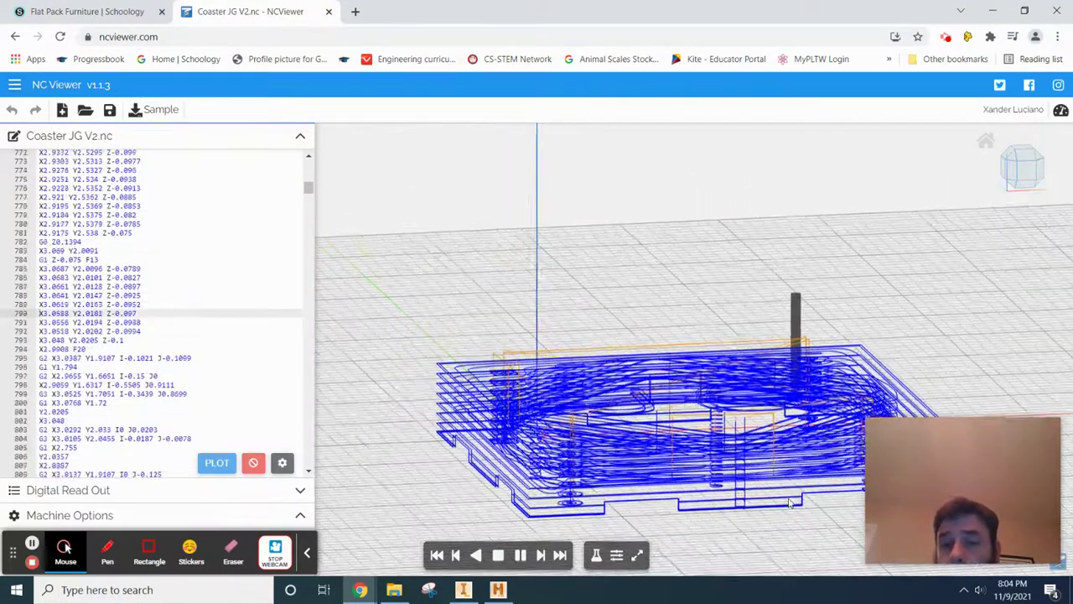
drag(788, 492, 717, 482)
drag(815, 336, 738, 402)
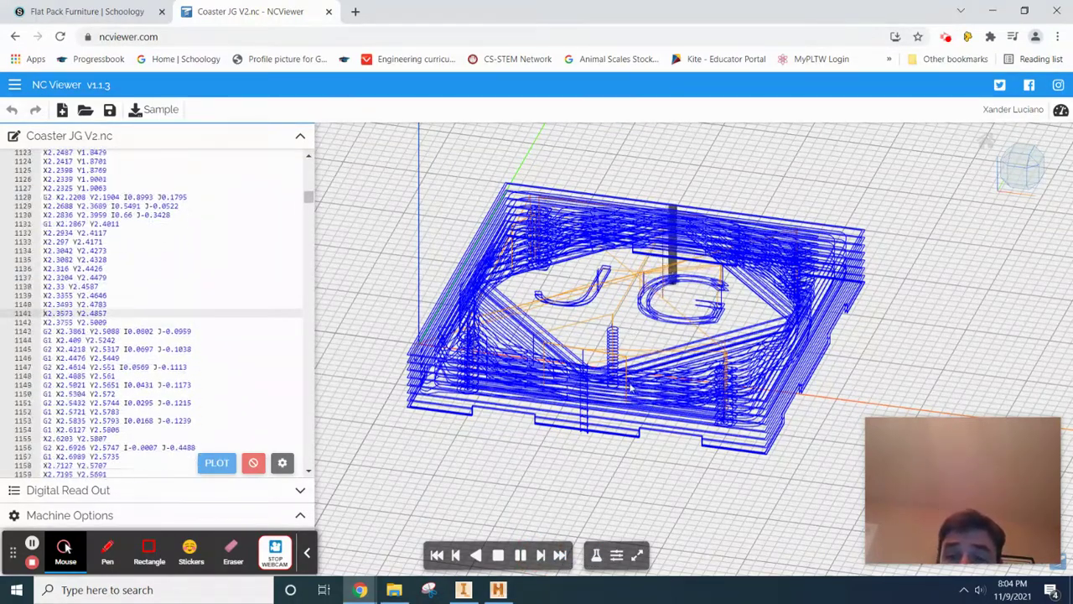
click(560, 556)
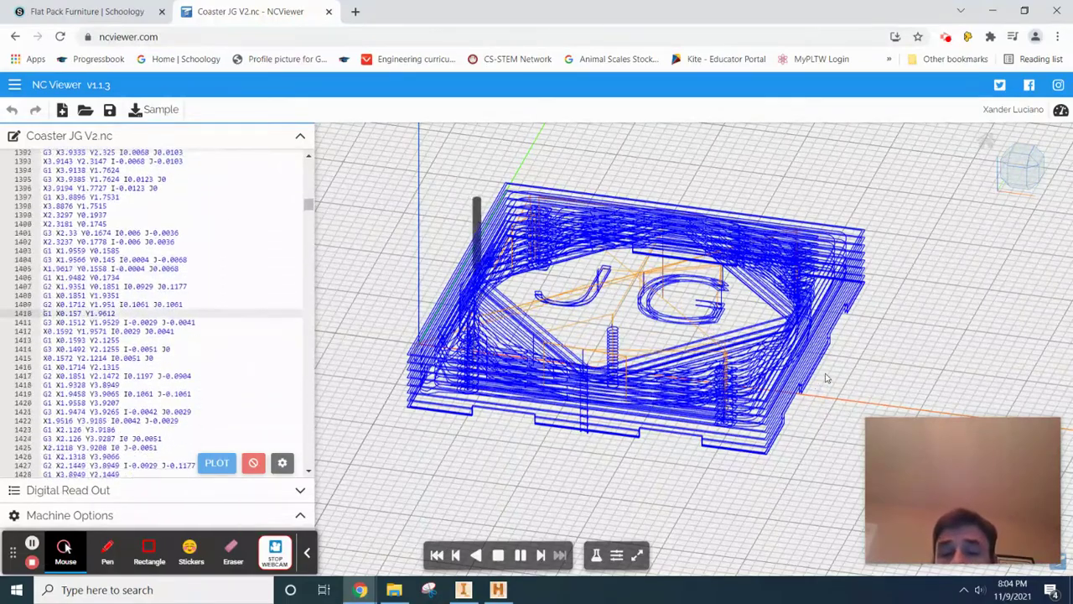
drag(705, 338, 637, 369)
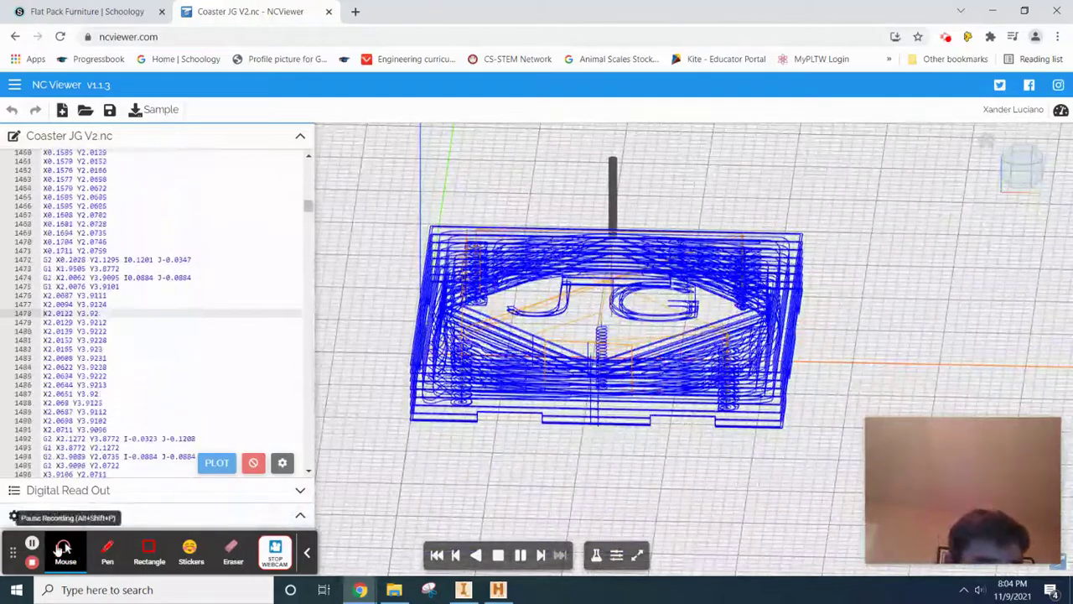
- Enable hiding the toolpath after the current position in the backplotter settings, and watch the cuts build up from different angles
click(595, 556)
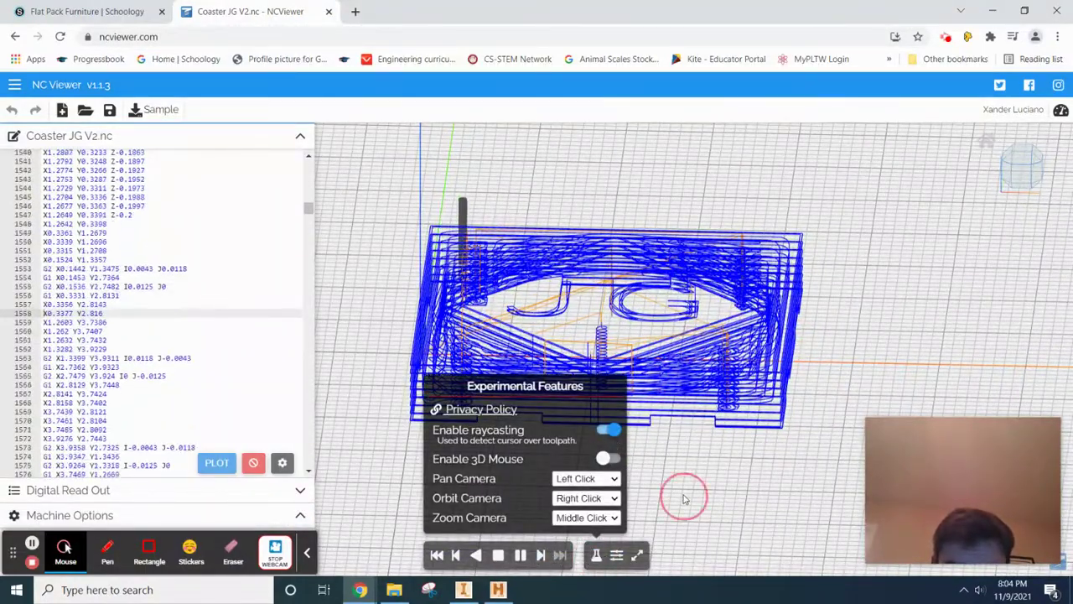
click(616, 555)
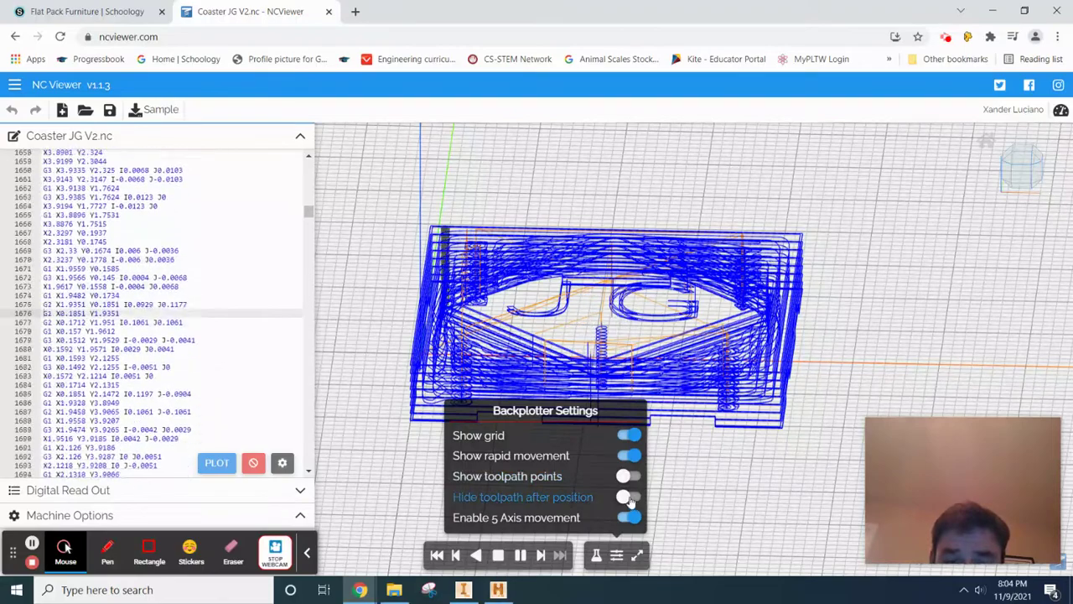
click(627, 497)
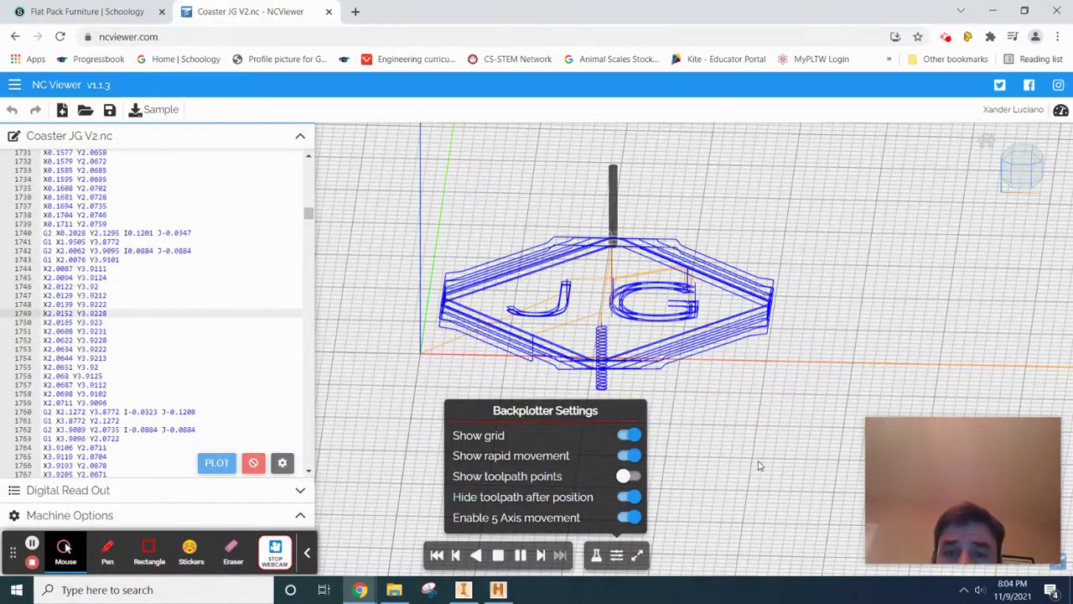
mouse_move(757, 467)
mouse_down()
mouse_move(758, 489)
mouse_move(746, 485)
mouse_up()
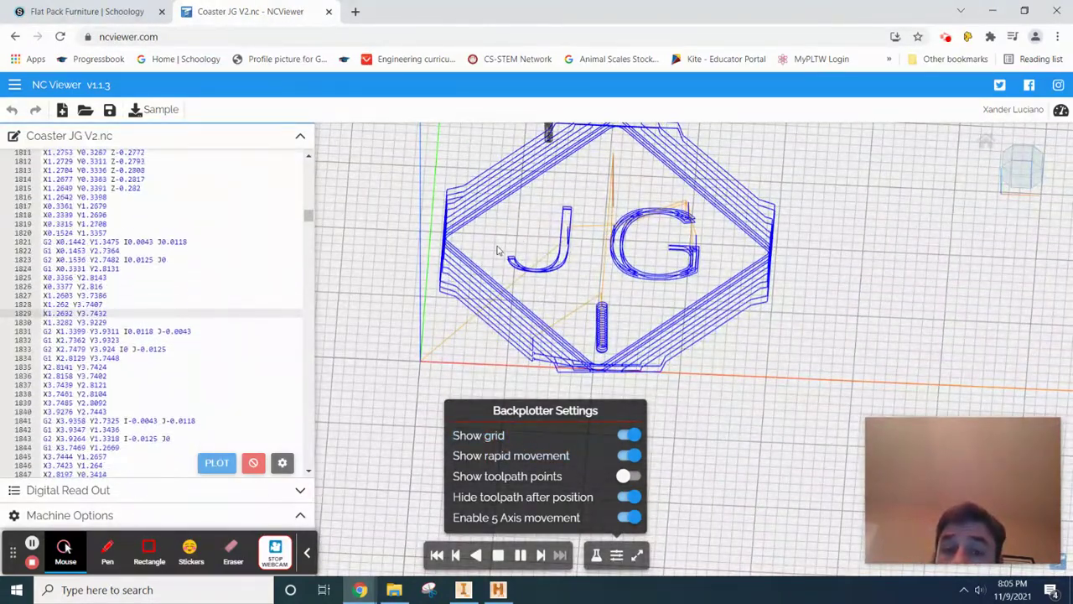
mouse_move(696, 356)
mouse_down()
mouse_move(712, 327)
mouse_move(709, 354)
mouse_up()
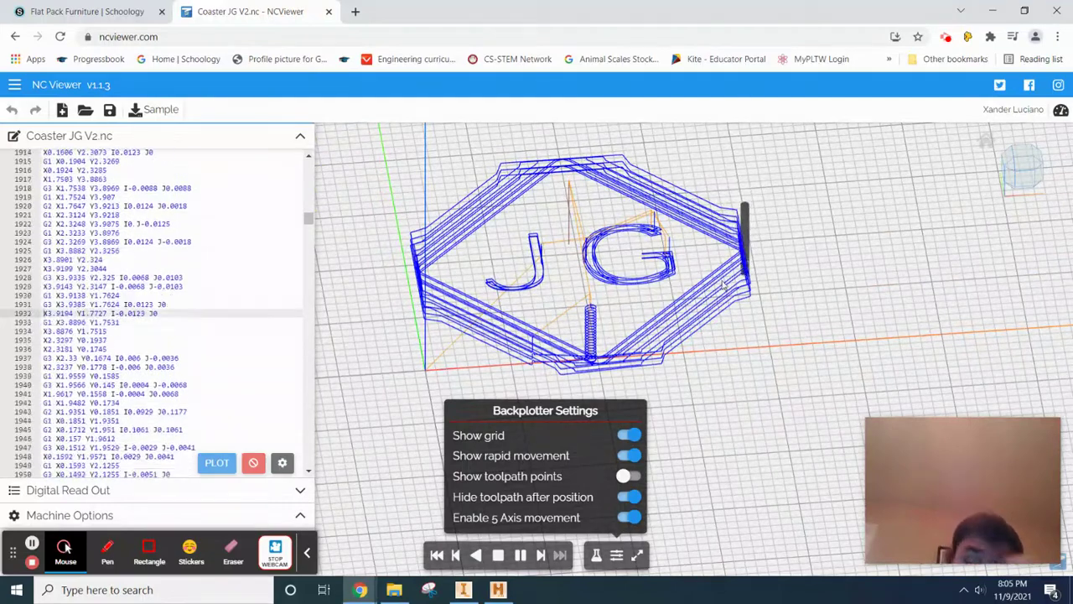
- Switch to Inventor to locate the Bore5 operation of Setup2 on the part, and close HSM Edit with Coaster JG V2.nc
click(464, 590)
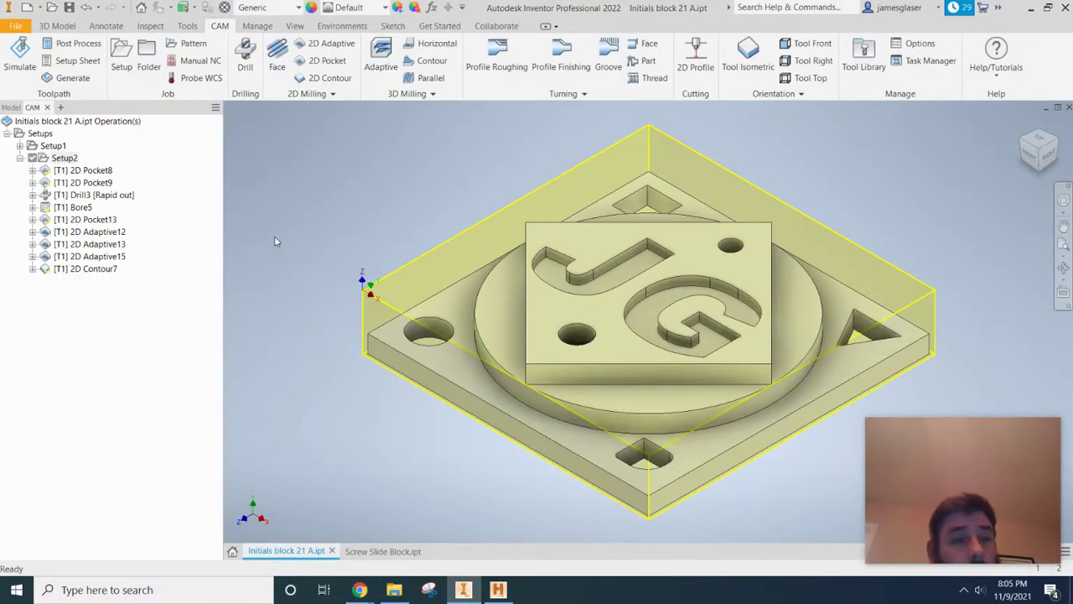
click(81, 208)
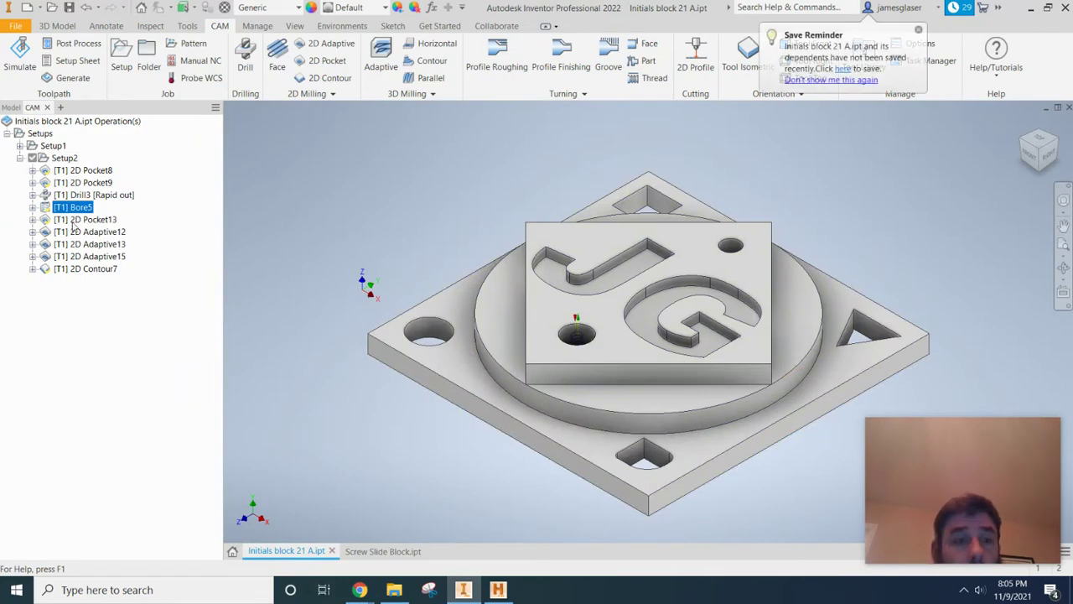
click(498, 590)
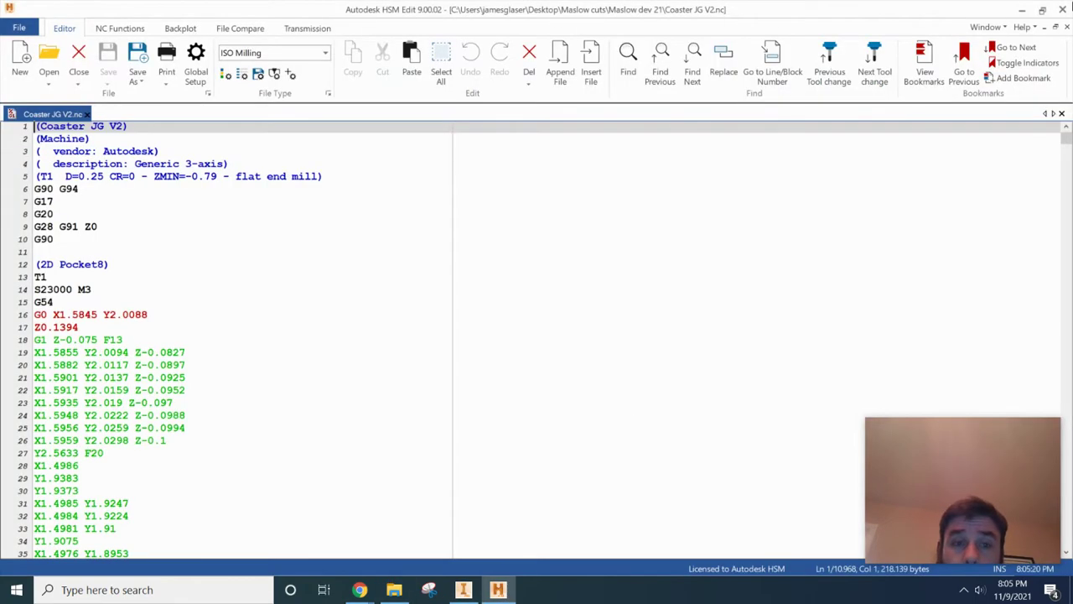
click(1061, 10)
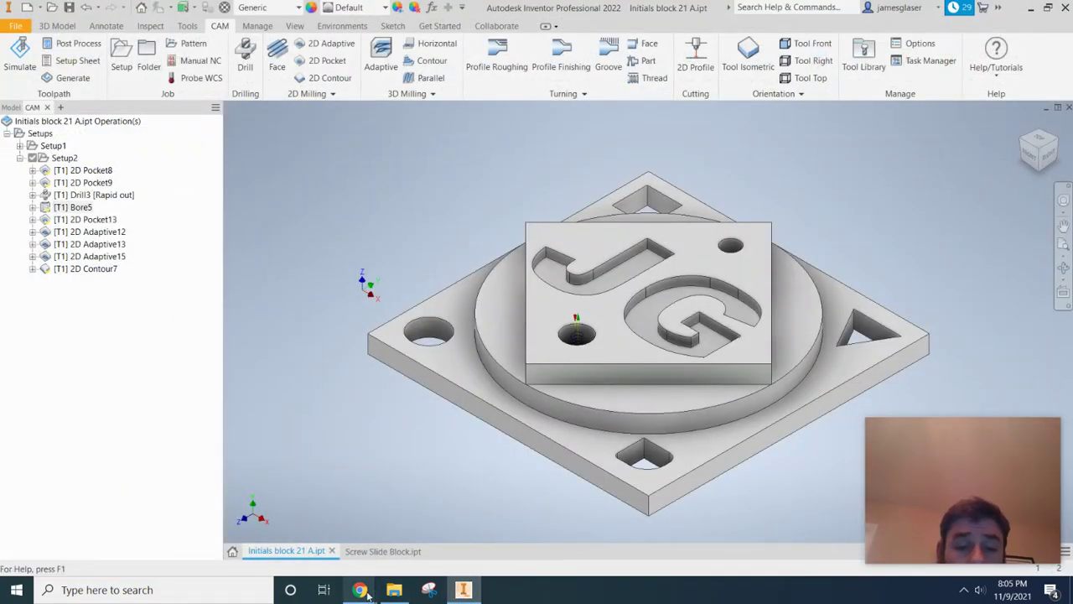
- Return to NC Viewer in Chrome and follow the running coaster simulation from a lower viewing angle
mouse_move(362, 591)
click(227, 528)
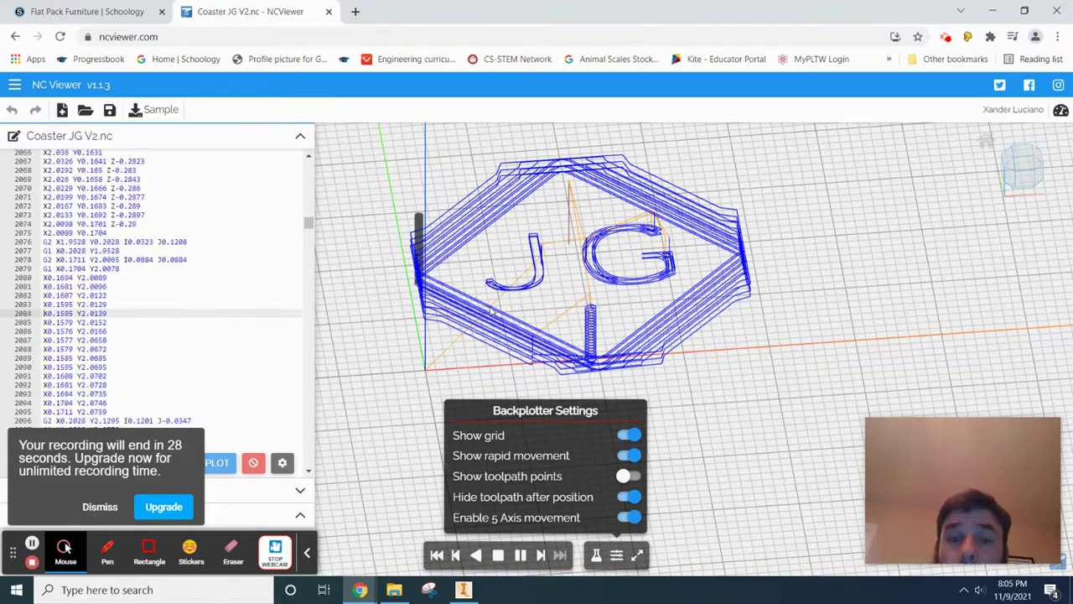
mouse_move(688, 386)
mouse_down()
mouse_move(688, 343)
mouse_move(686, 367)
mouse_up()
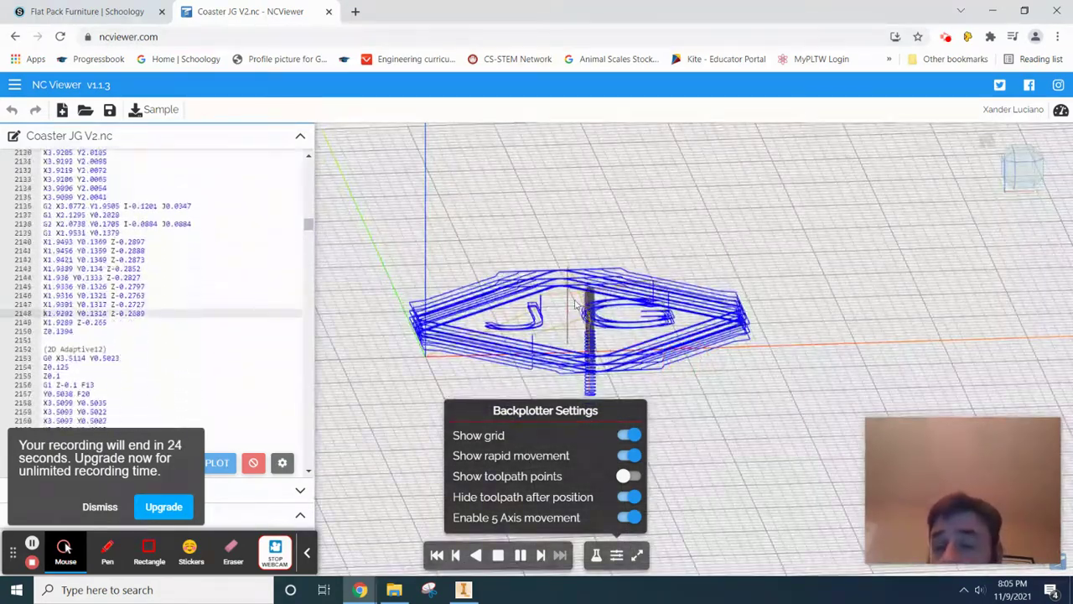